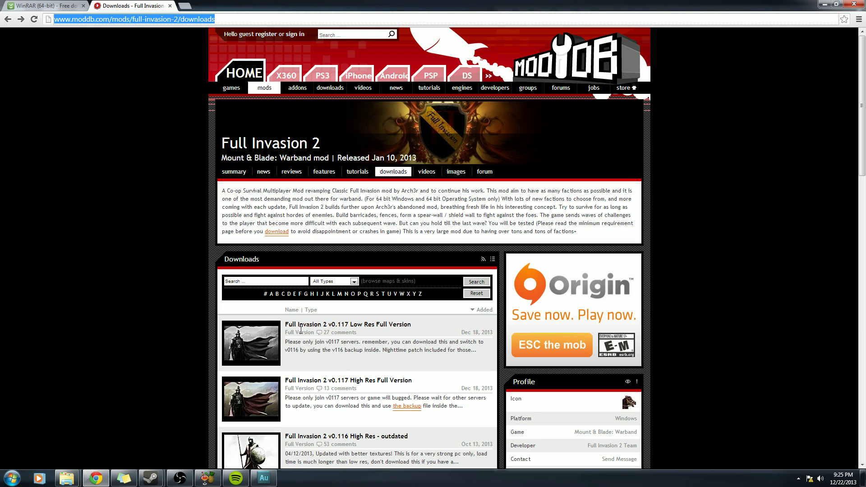
# Step: Switch between the ModDB Full Invasion 2 downloads and the WinRAR (64-bit) Download.com page
pyautogui.click(47, 7)
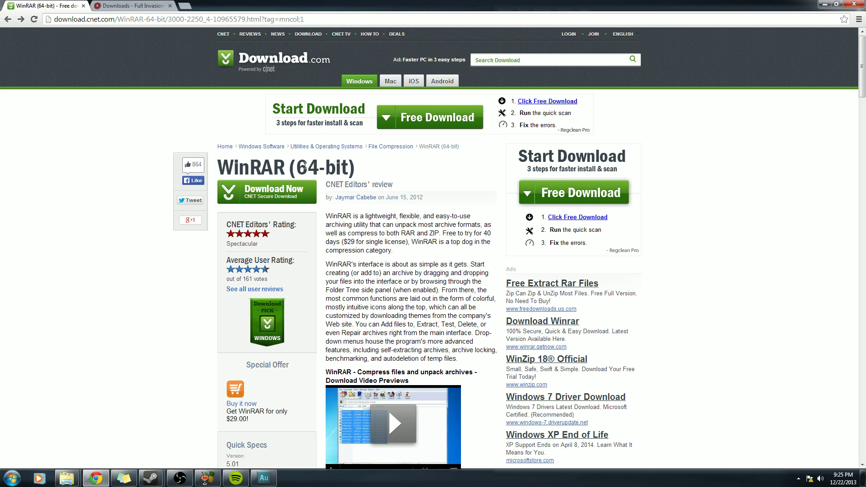
pyautogui.click(130, 6)
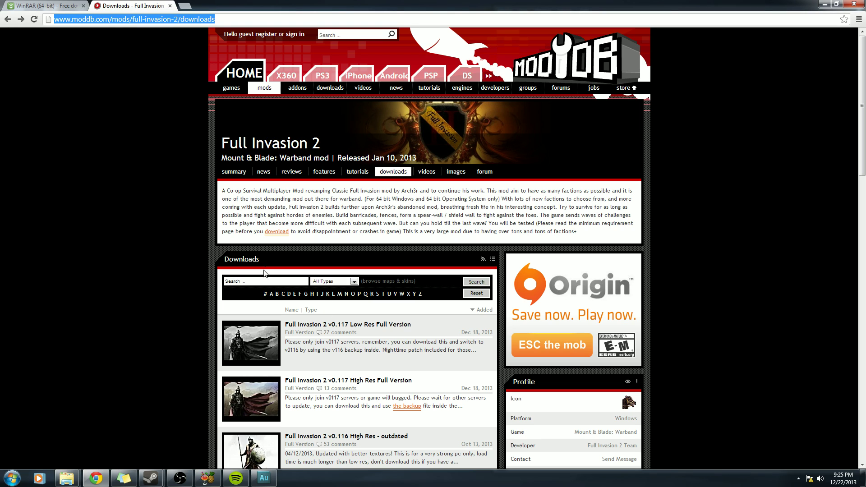
pyautogui.click(38, 7)
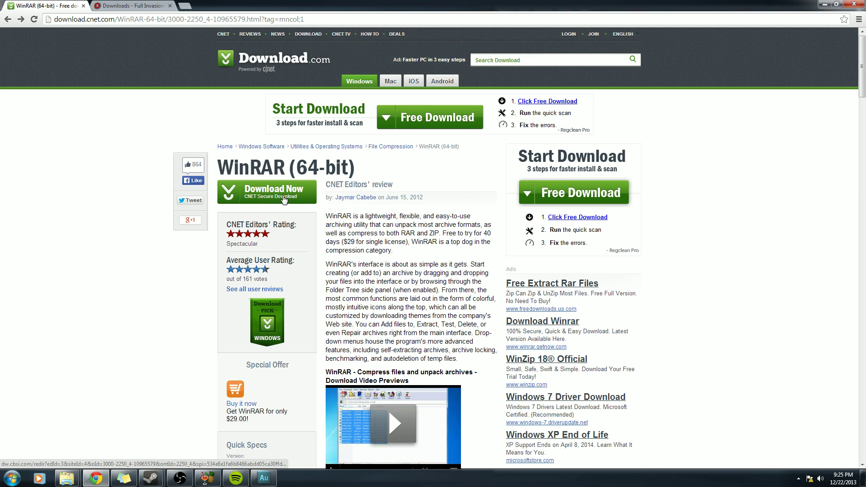
pyautogui.click(280, 194)
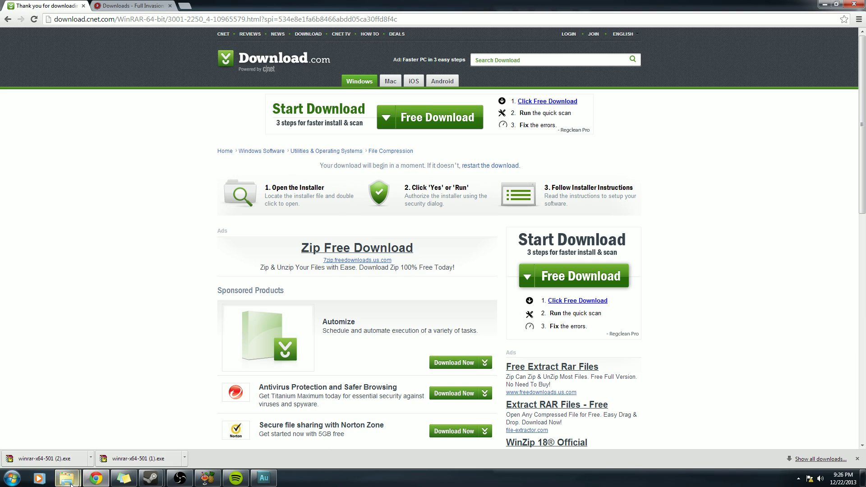
pyautogui.moveTo(66, 478)
pyautogui.click(73, 427)
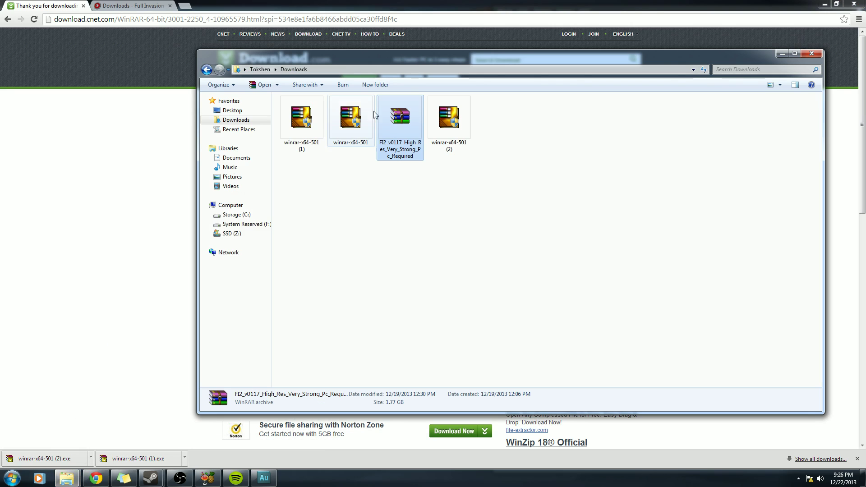
pyautogui.click(229, 122)
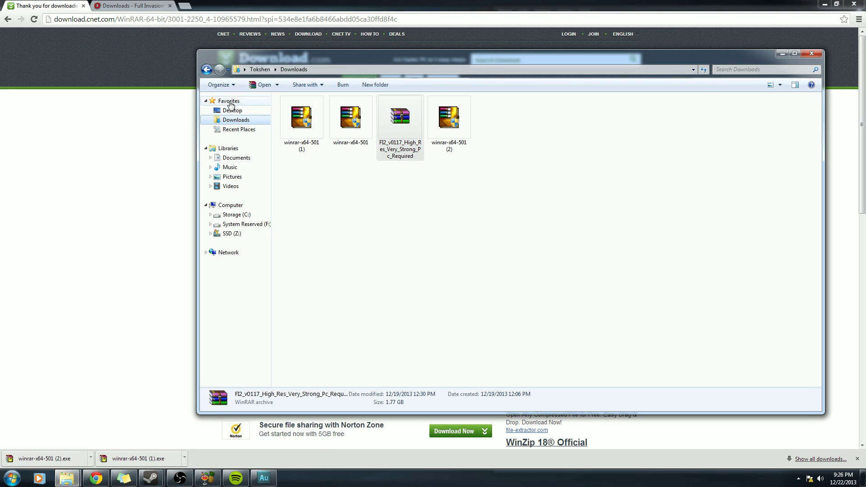
pyautogui.doubleClick(352, 121)
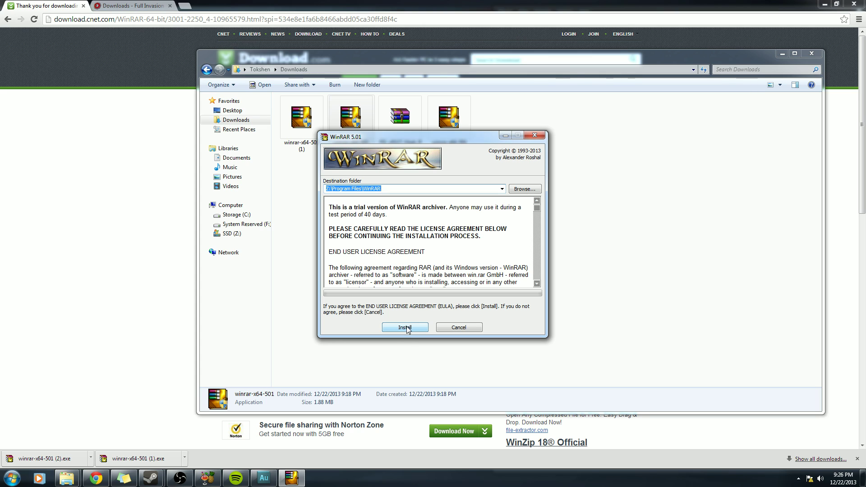
pyautogui.click(466, 327)
pyautogui.click(143, 225)
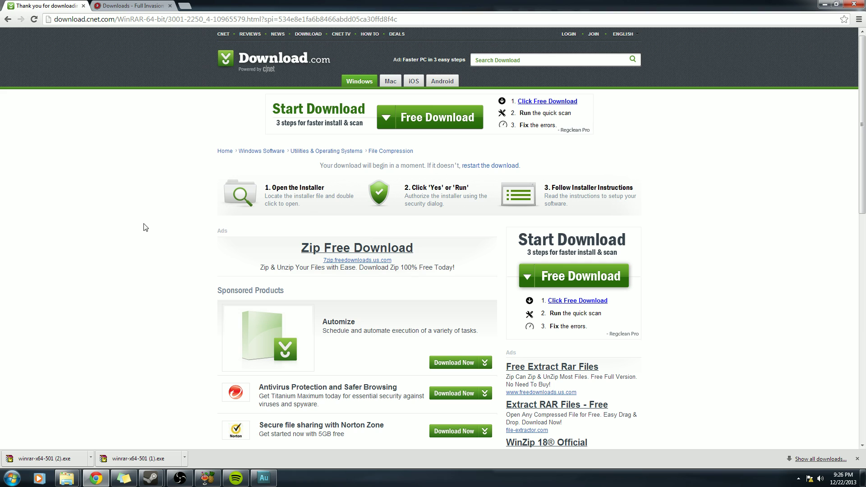
# Step: Check Computer Properties to confirm Windows 7 Home Premium is 64-bit, then close it
pyautogui.click(131, 6)
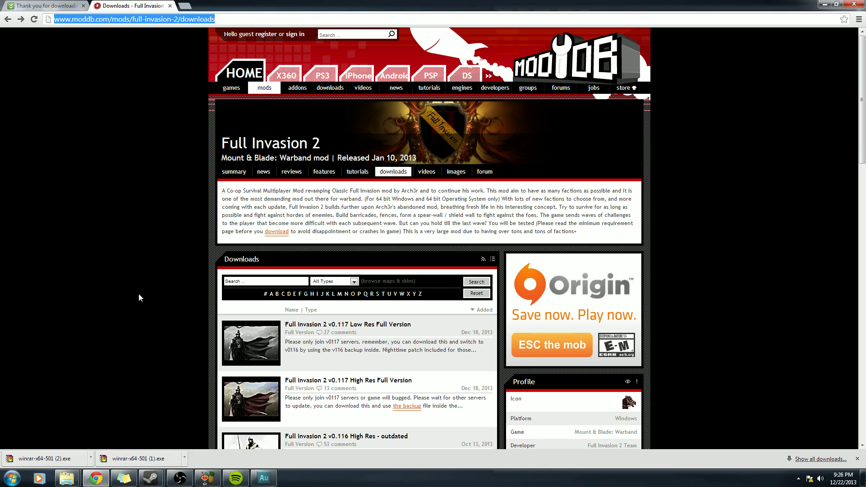
pyautogui.click(13, 478)
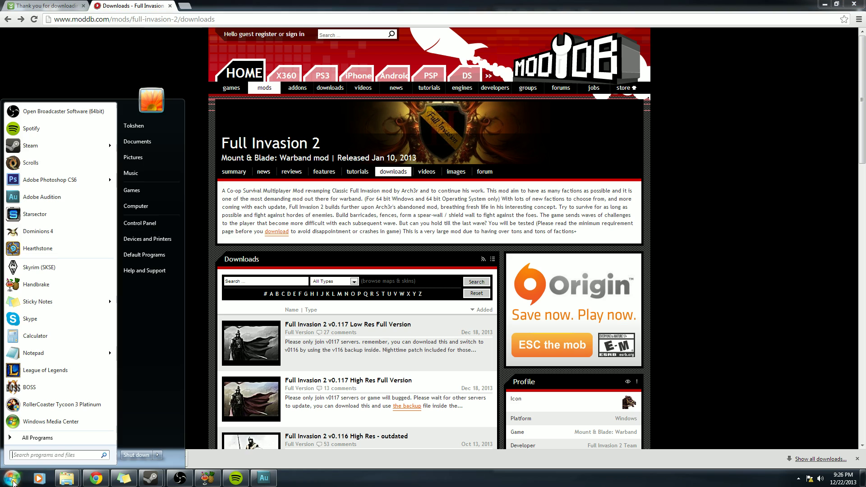
pyautogui.rightClick(151, 209)
pyautogui.click(183, 286)
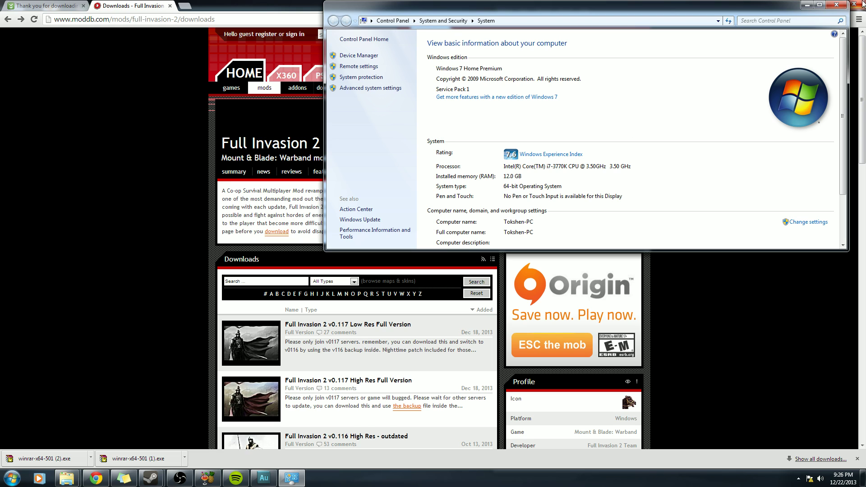
pyautogui.click(836, 5)
# Step: Download the Full Invasion 2 v0.117 High Res Full Version (about 1.8 GB) from ModDB
pyautogui.scroll(-2, 262, 301)
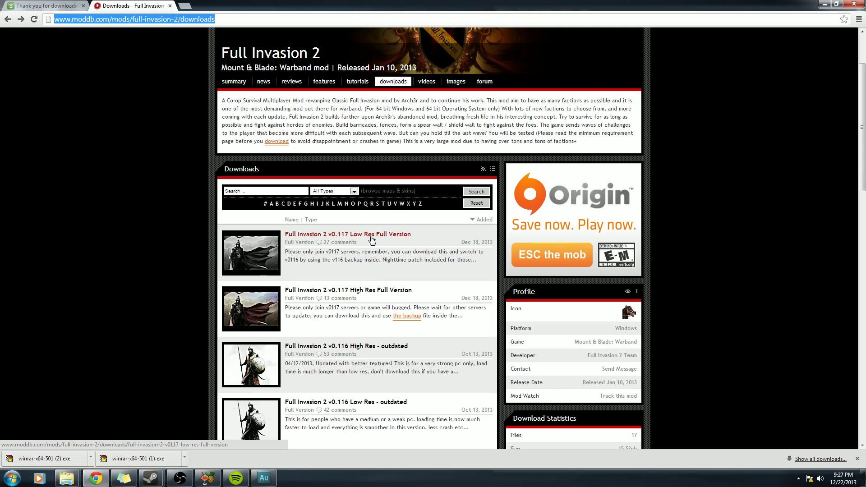
pyautogui.scroll(-1, 371, 239)
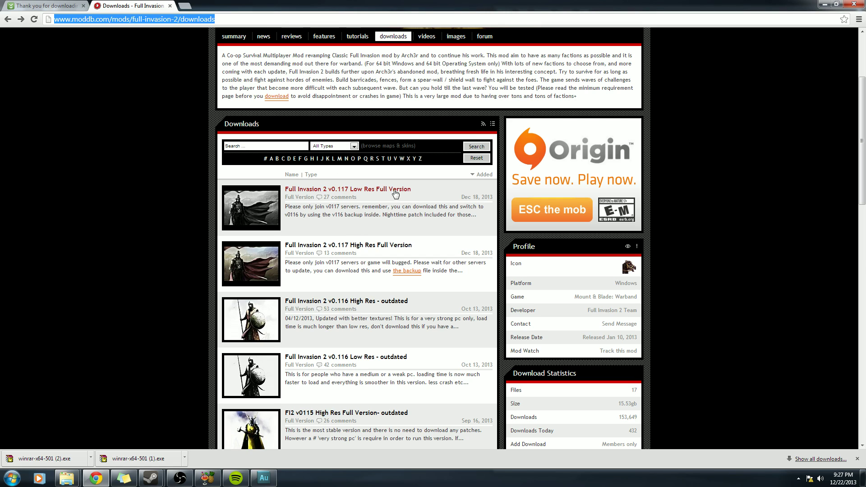
pyautogui.click(368, 246)
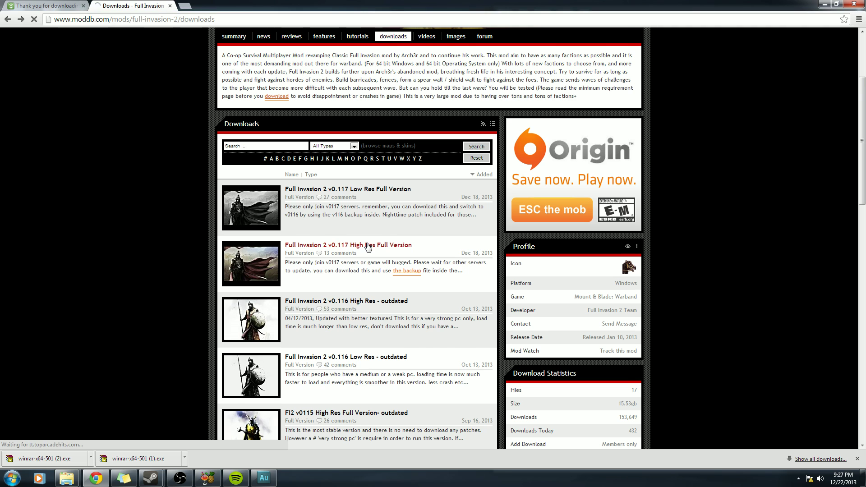
pyautogui.scroll(-2, 451, 270)
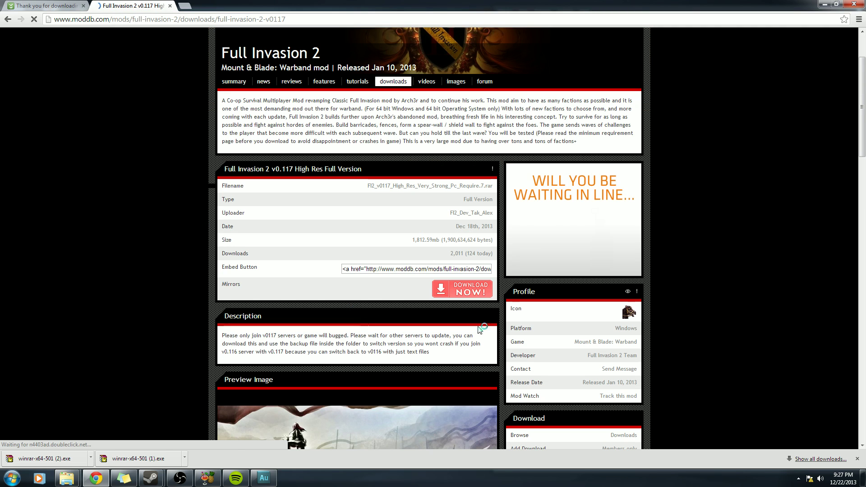
pyautogui.click(470, 292)
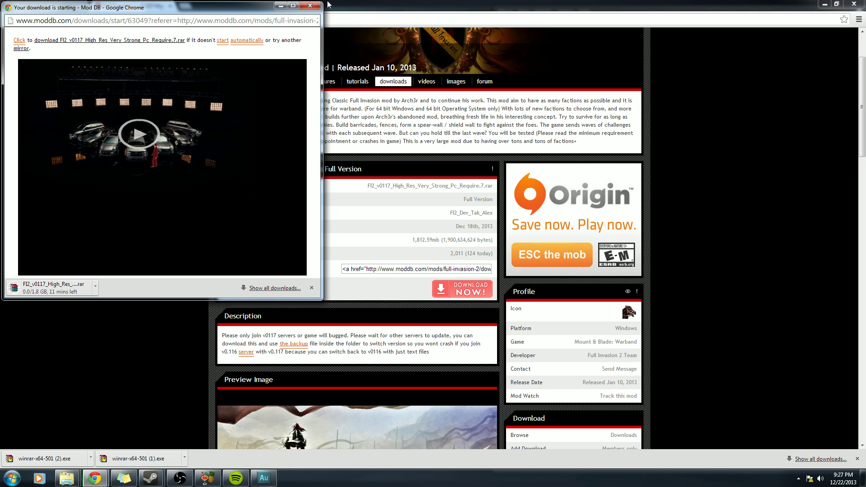
pyautogui.click(310, 6)
pyautogui.moveTo(67, 478)
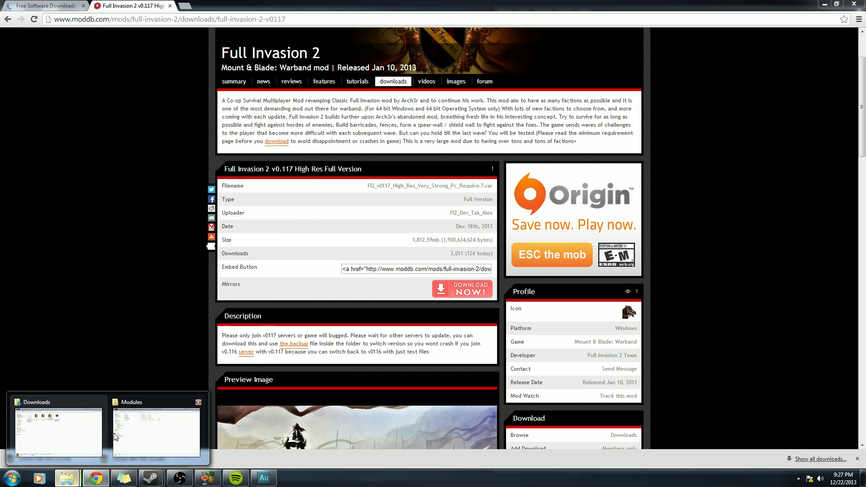
# Step: Open the FI2_v0117 archive from Downloads in WinRAR and extract its Full Invasion2 folder
pyautogui.click(82, 424)
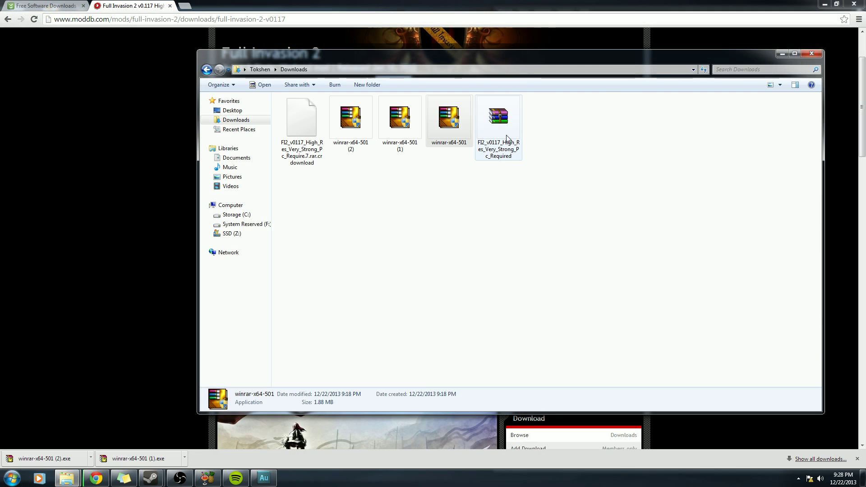
pyautogui.click(500, 122)
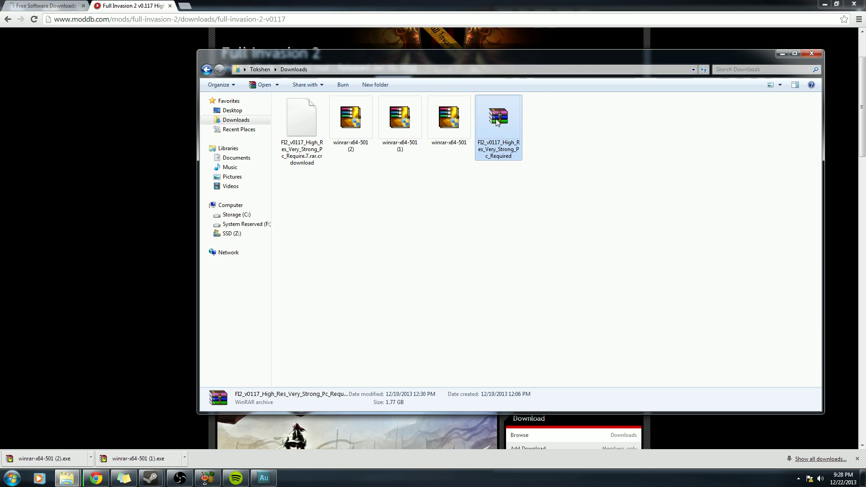
pyautogui.doubleClick(500, 120)
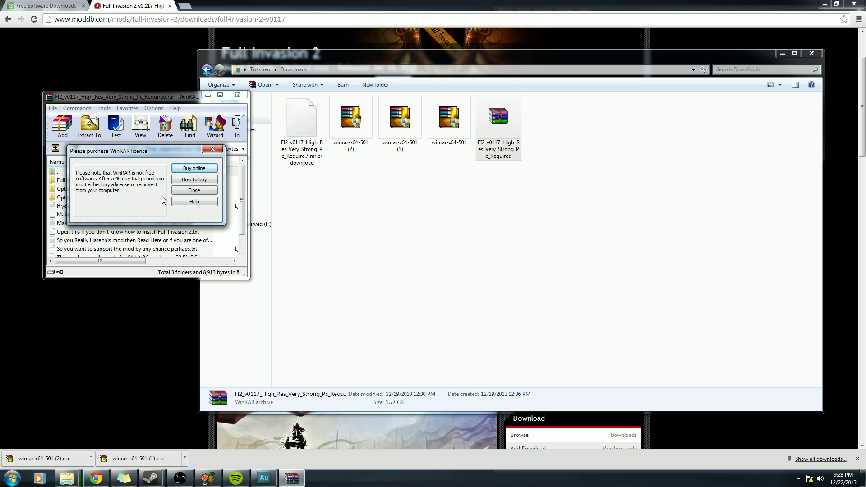
pyautogui.click(201, 195)
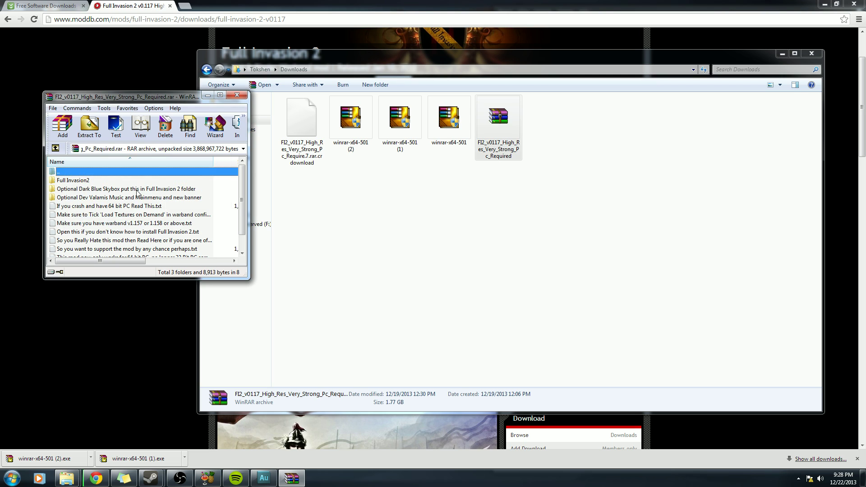
pyautogui.click(82, 180)
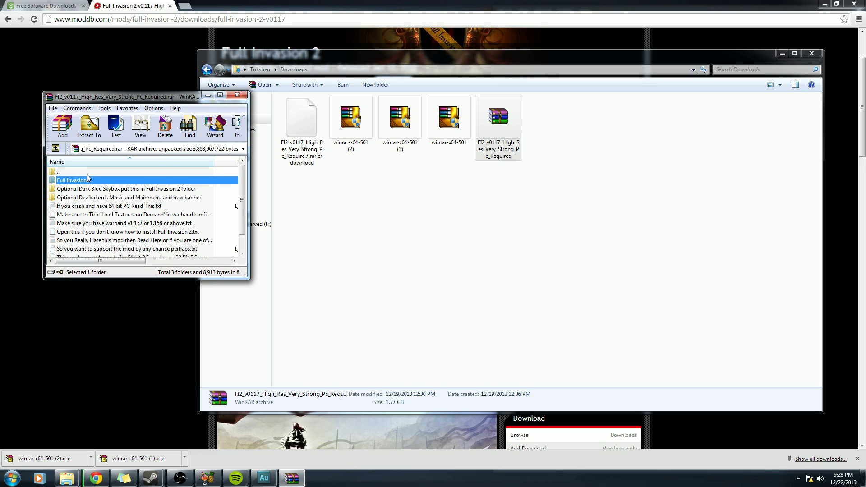
pyautogui.click(89, 127)
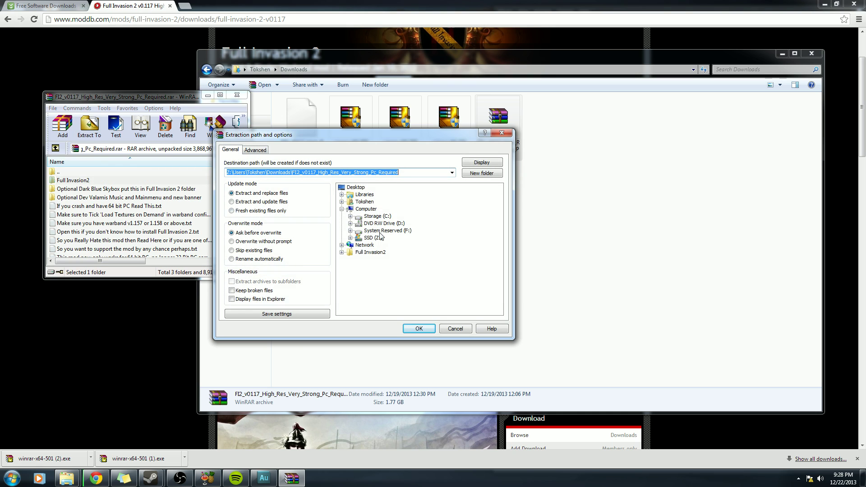
# Step: Browse the extraction destination to Z:\Program Files (x86)\Steam\SteamApps\common
pyautogui.doubleClick(371, 238)
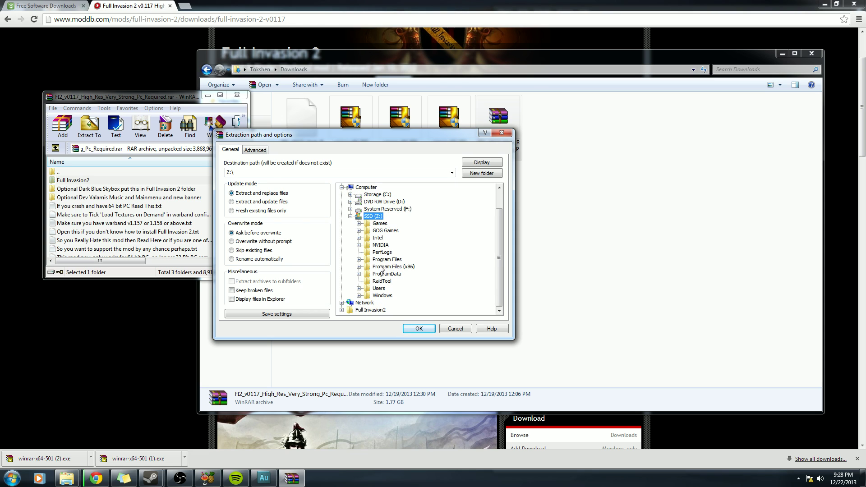
pyautogui.click(387, 266)
pyautogui.scroll(-7, 406, 271)
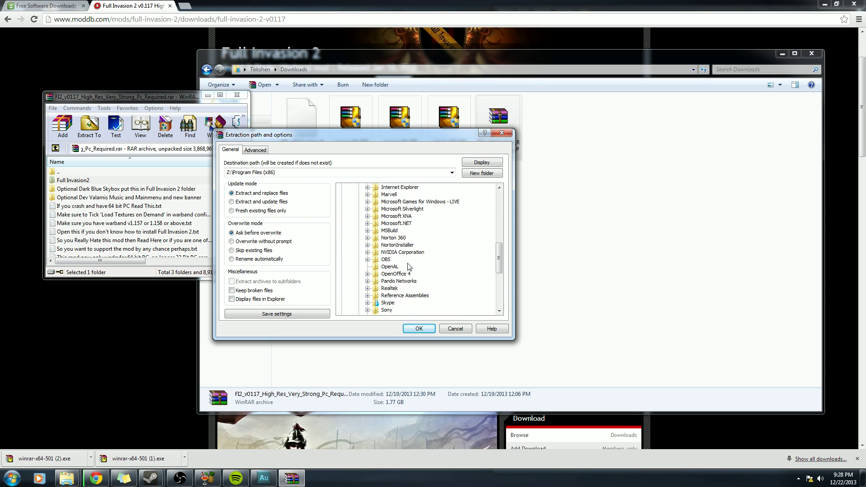
pyautogui.scroll(-2, 397, 263)
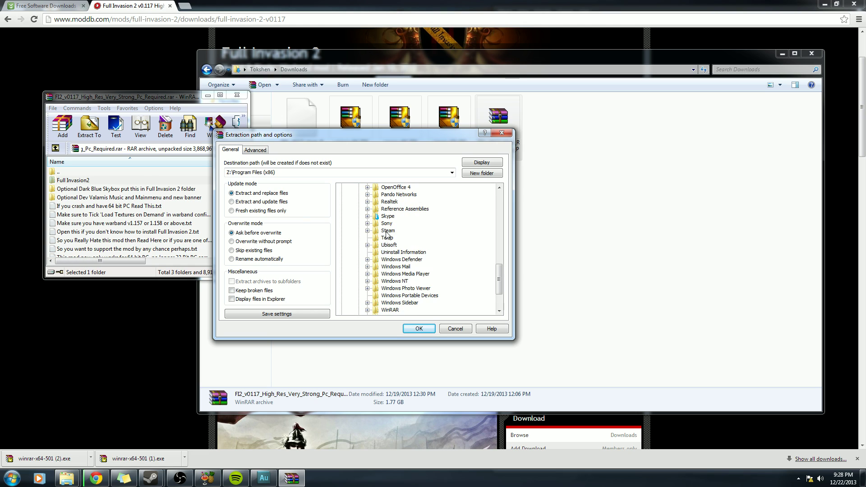
pyautogui.doubleClick(386, 231)
pyautogui.scroll(-4, 399, 289)
pyautogui.doubleClick(398, 281)
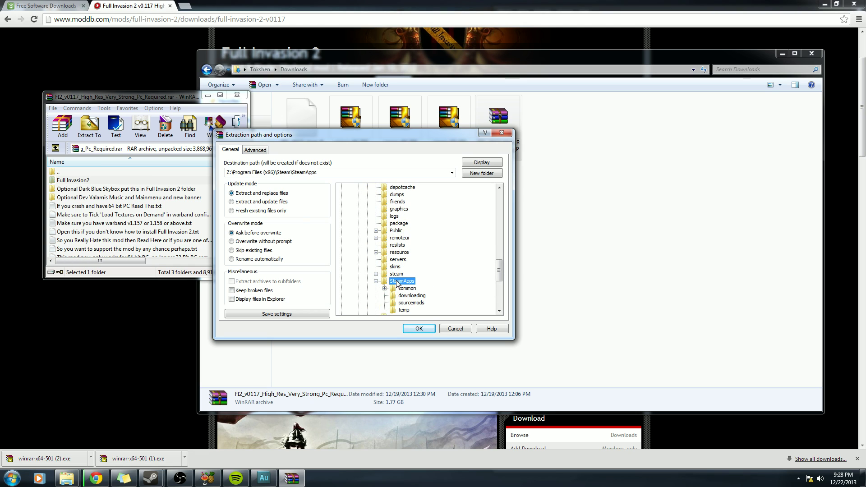
pyautogui.doubleClick(408, 289)
# Step: Pick MountBlade Warband\Modules as the destination and start extracting
pyautogui.scroll(-1, 430, 268)
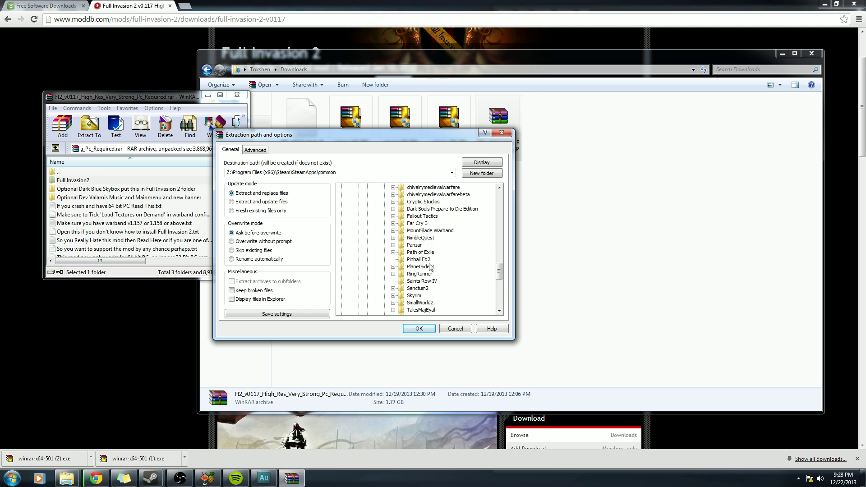
pyautogui.click(442, 232)
pyautogui.doubleClick(426, 231)
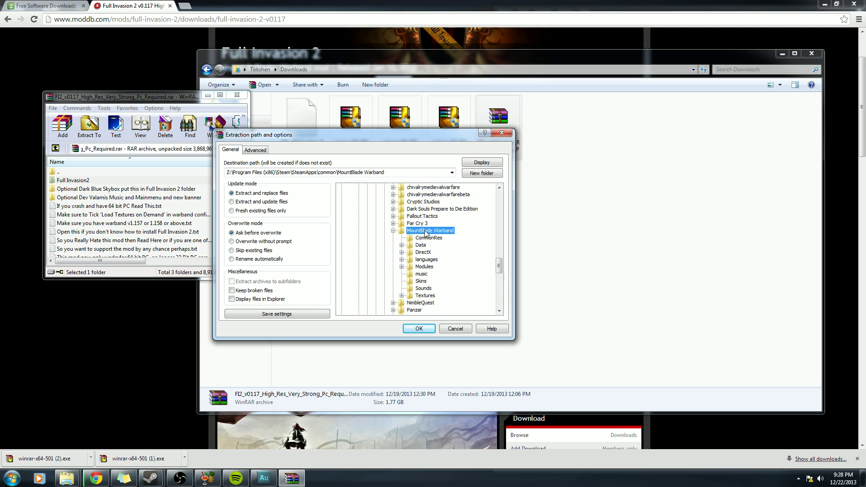
pyautogui.click(423, 267)
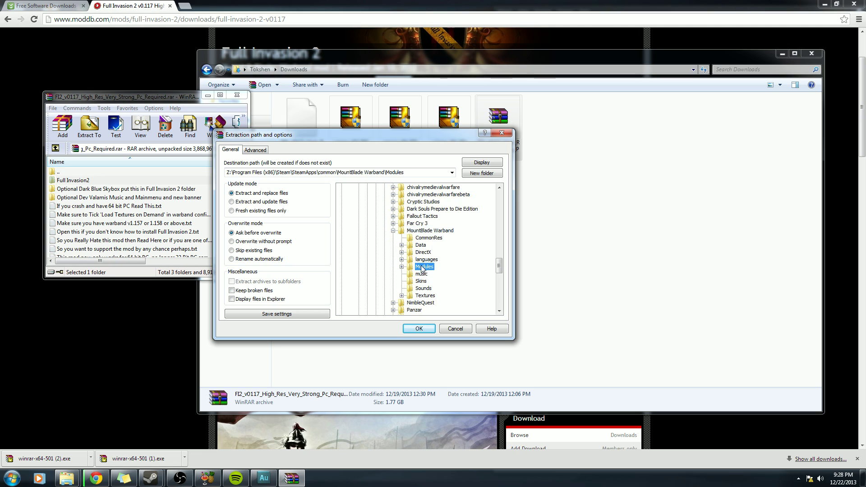
pyautogui.click(416, 329)
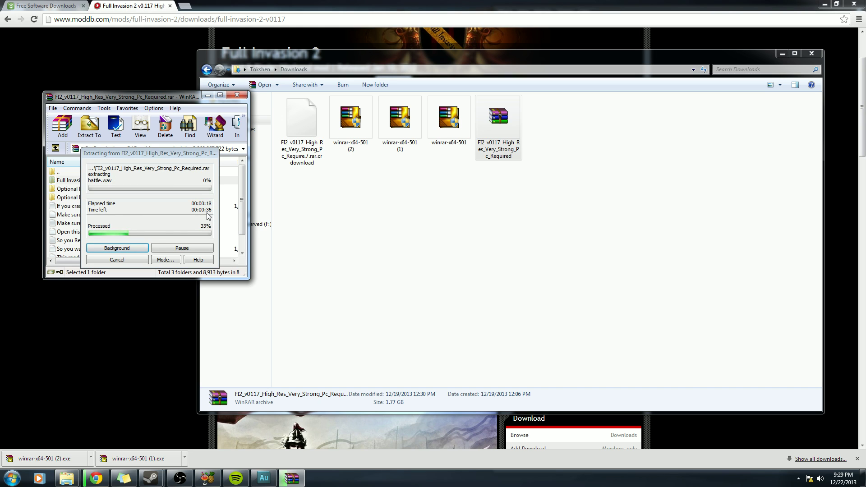
# Step: Cancel the extraction, close WinRAR and reveal the desktop Full Invasion2 folder
pyautogui.click(117, 260)
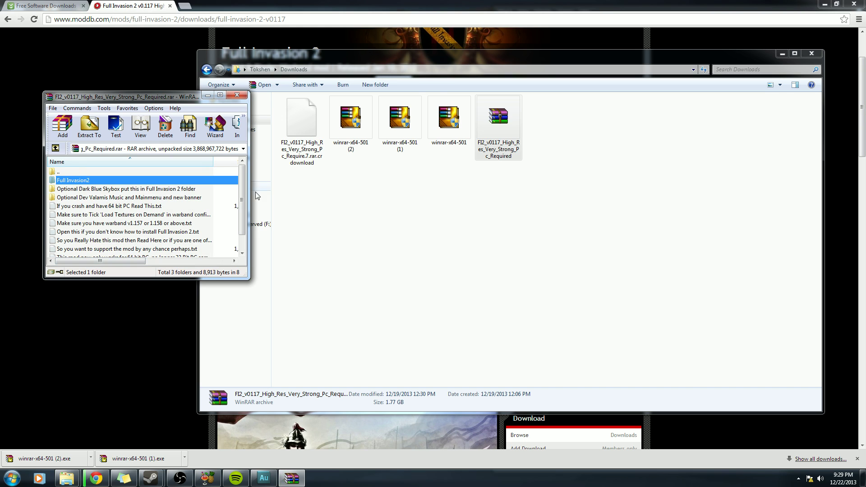
pyautogui.click(236, 94)
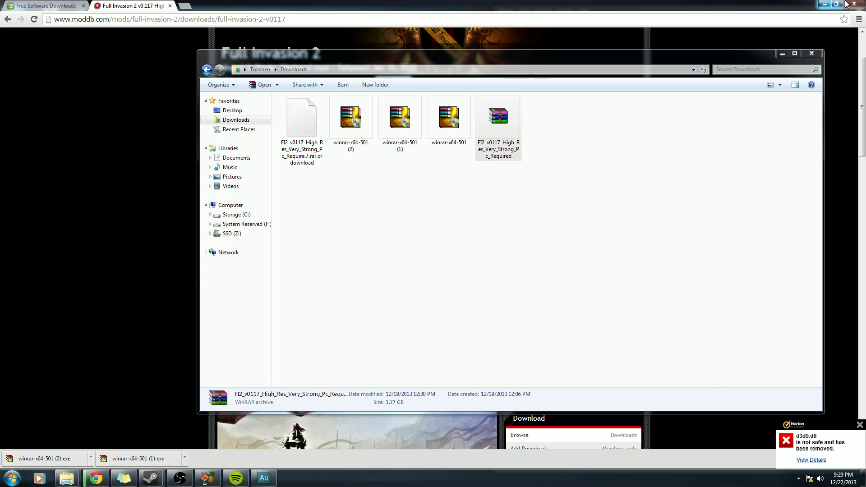
pyautogui.click(824, 4)
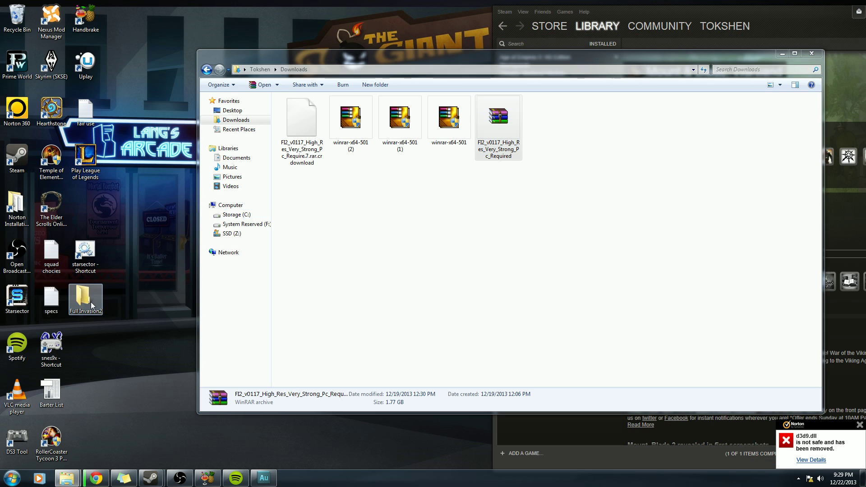
pyautogui.moveTo(91, 304); pyautogui.dragTo(126, 305)
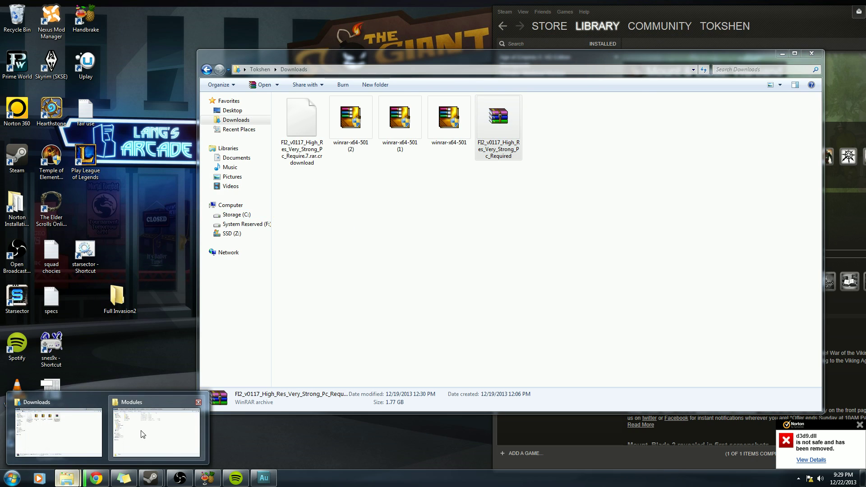
# Step: Delete the half-extracted Full Invasion2 folder from Modules to the Recycle Bin
pyautogui.click(142, 434)
pyautogui.click(318, 124)
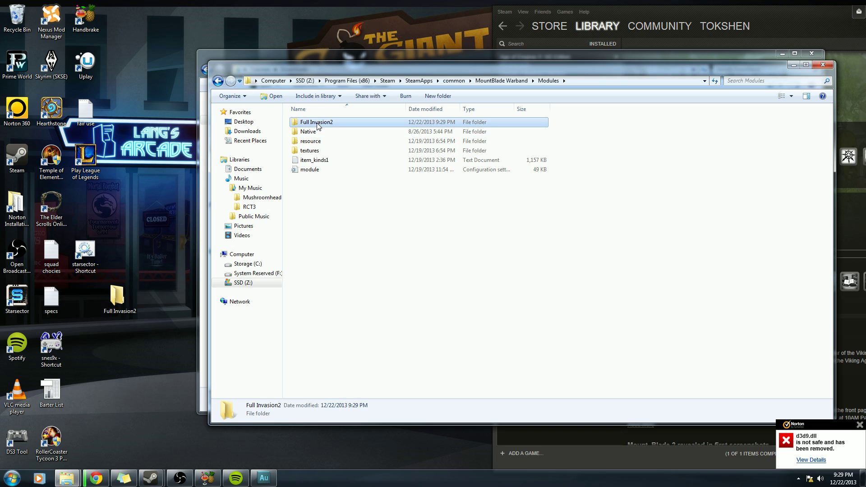
pyautogui.rightClick(316, 125)
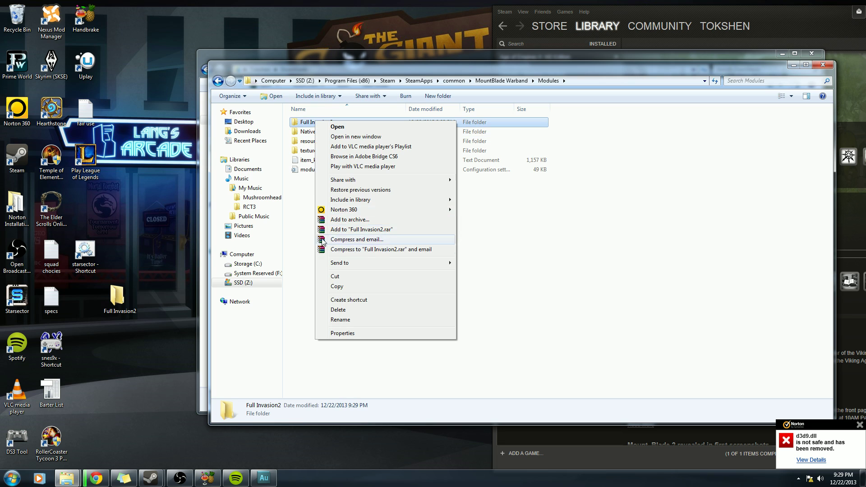
pyautogui.click(356, 310)
pyautogui.click(464, 275)
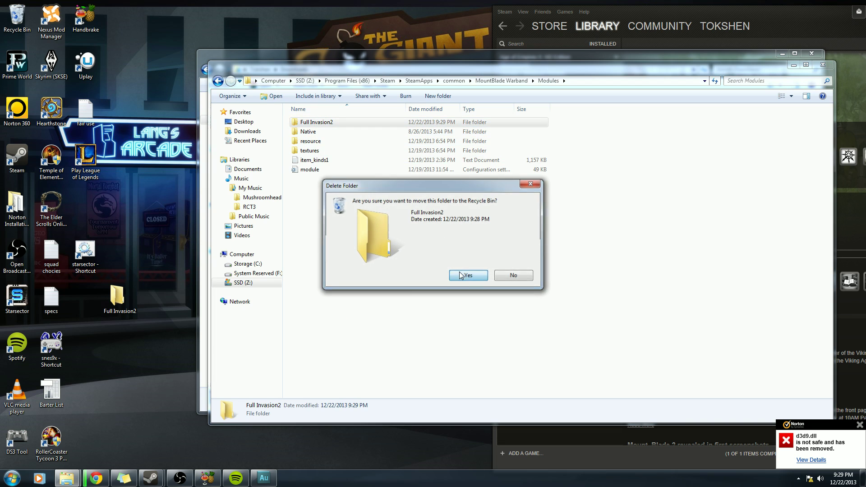
# Step: Move the desktop Full Invasion2 folder into Modules and return to Steam's Warband page
pyautogui.moveTo(117, 295); pyautogui.dragTo(353, 207)
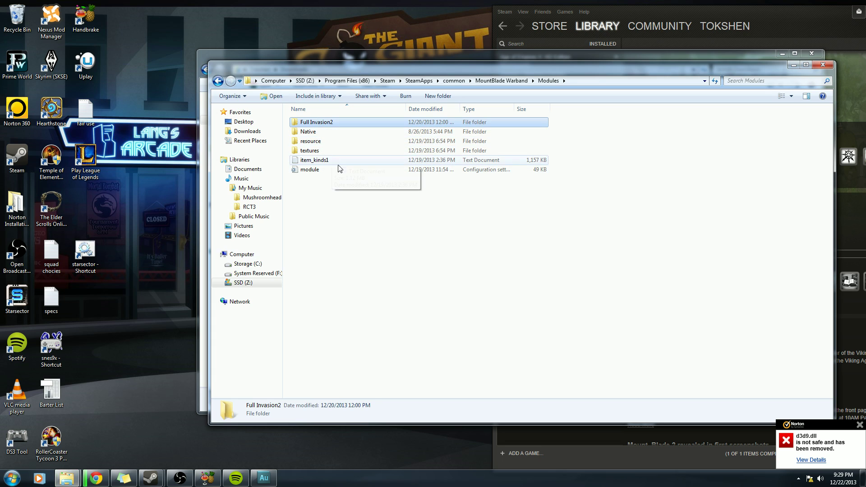
pyautogui.click(315, 133)
pyautogui.click(316, 123)
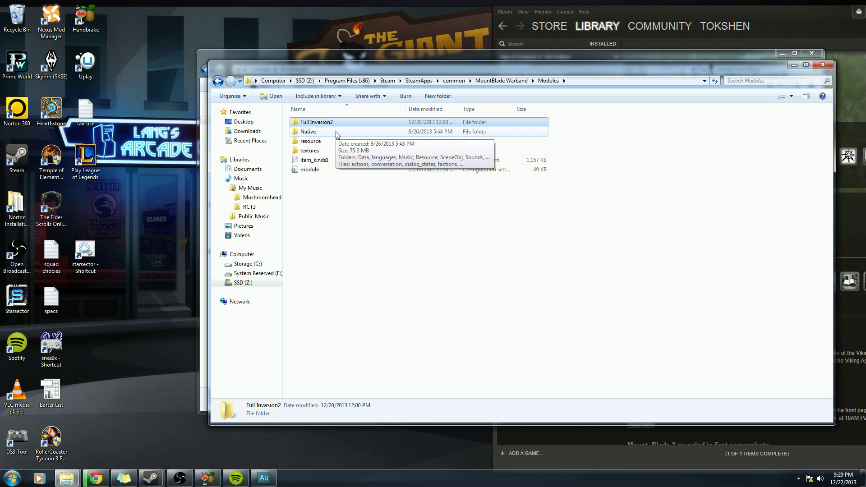
pyautogui.click(802, 20)
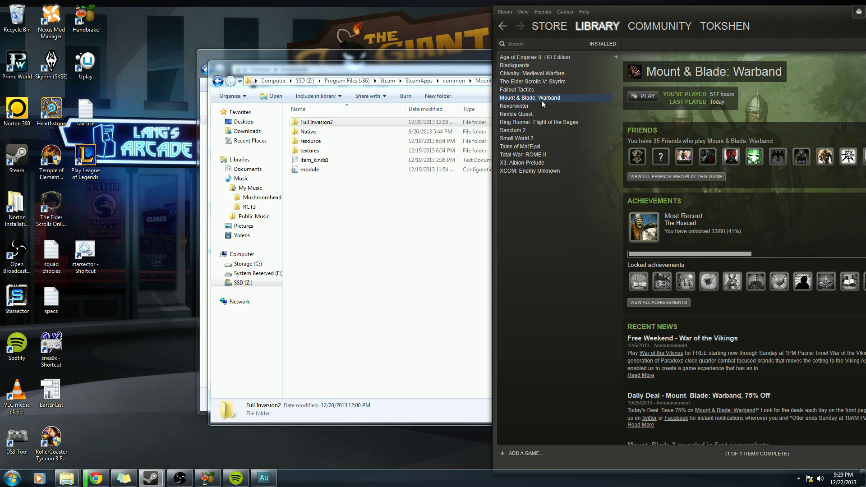
# Step: Launch Warband with PLAY, try Native, then set the Current Module to Full Invasion2
pyautogui.click(651, 99)
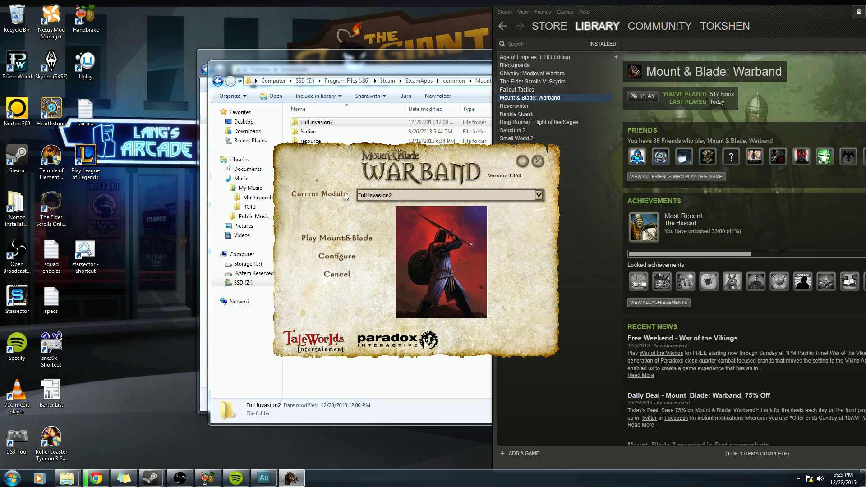
pyautogui.click(538, 195)
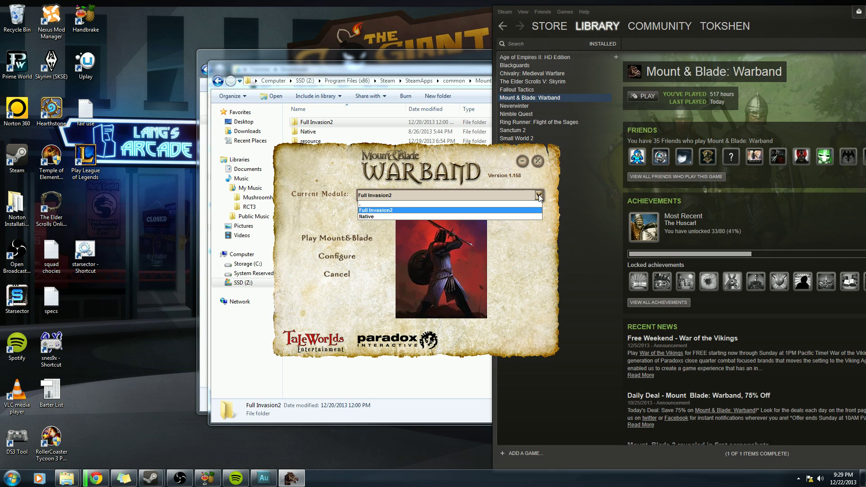
pyautogui.click(486, 217)
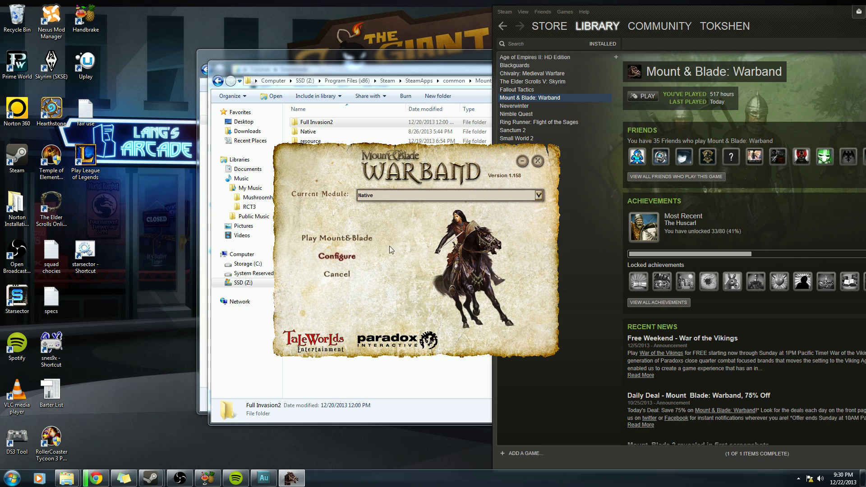
pyautogui.click(540, 197)
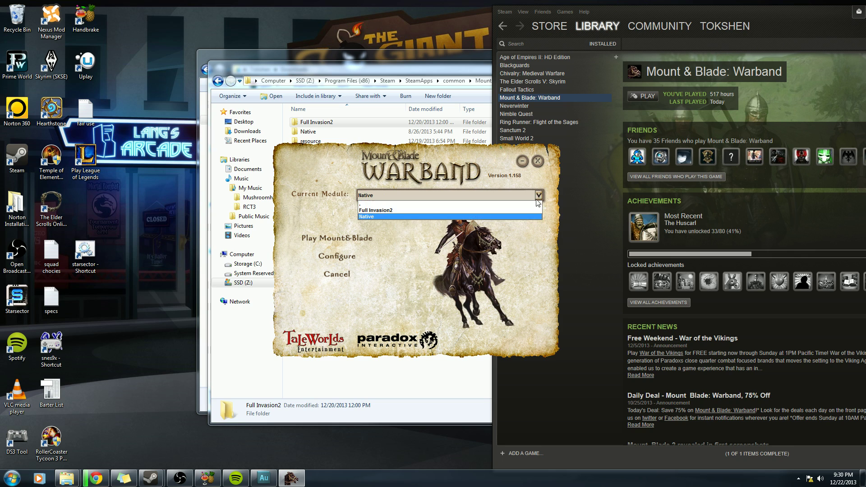
pyautogui.click(485, 210)
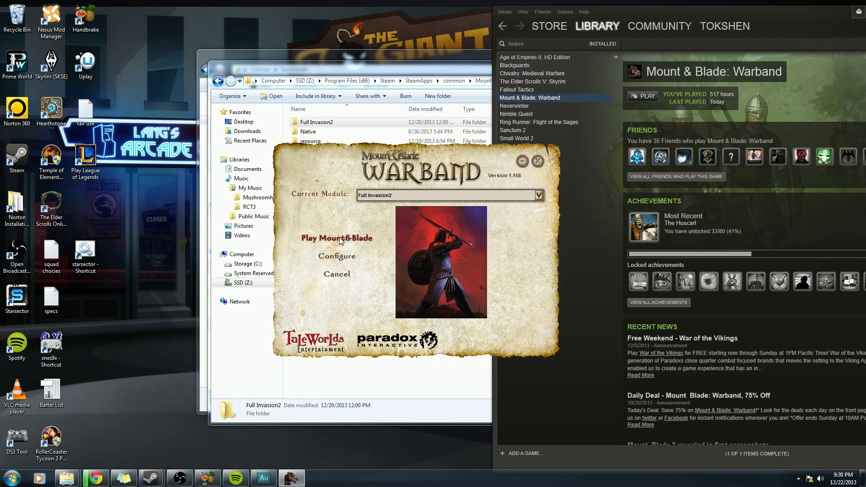